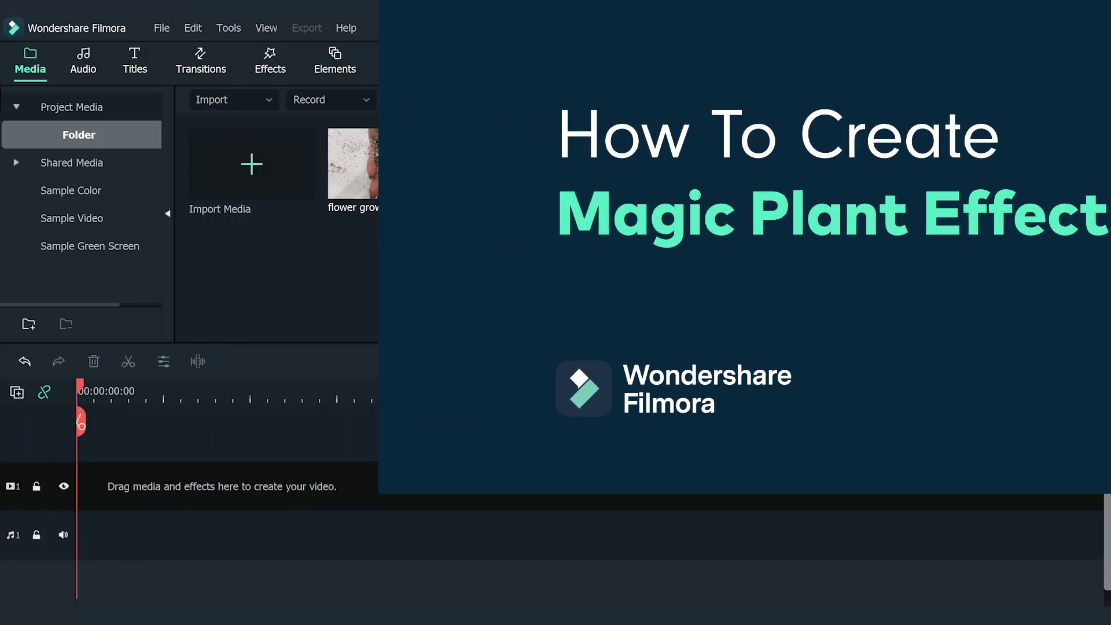
- Place 'flower growth1' on video track 1 and apply Reverse Speed, keeping 1.00x speed
drag(191, 419, 58, 520)
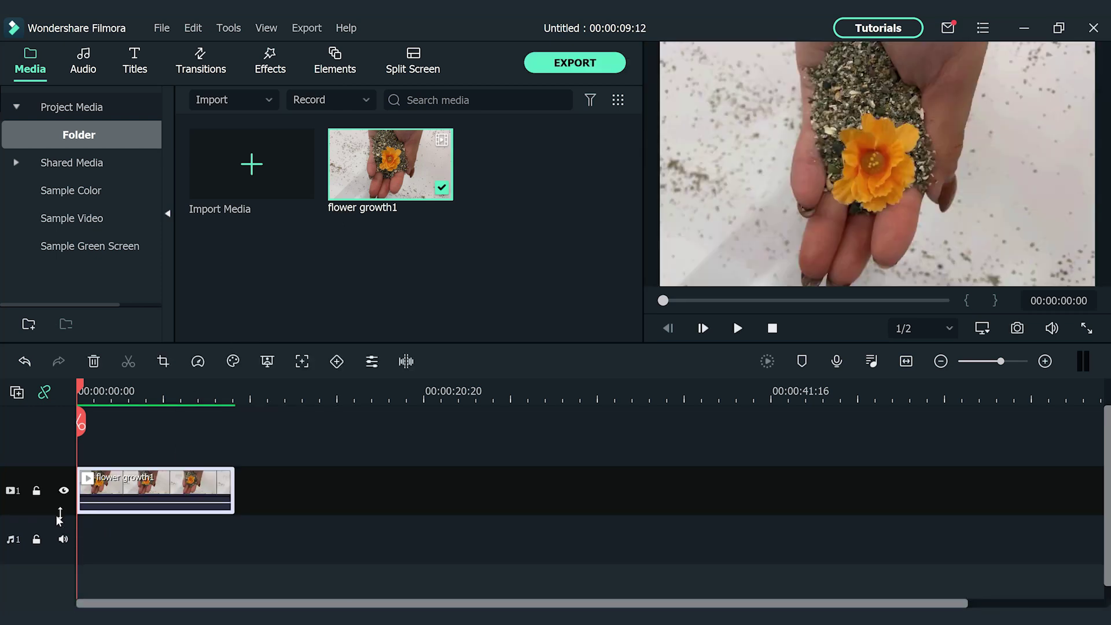
right_click(91, 493)
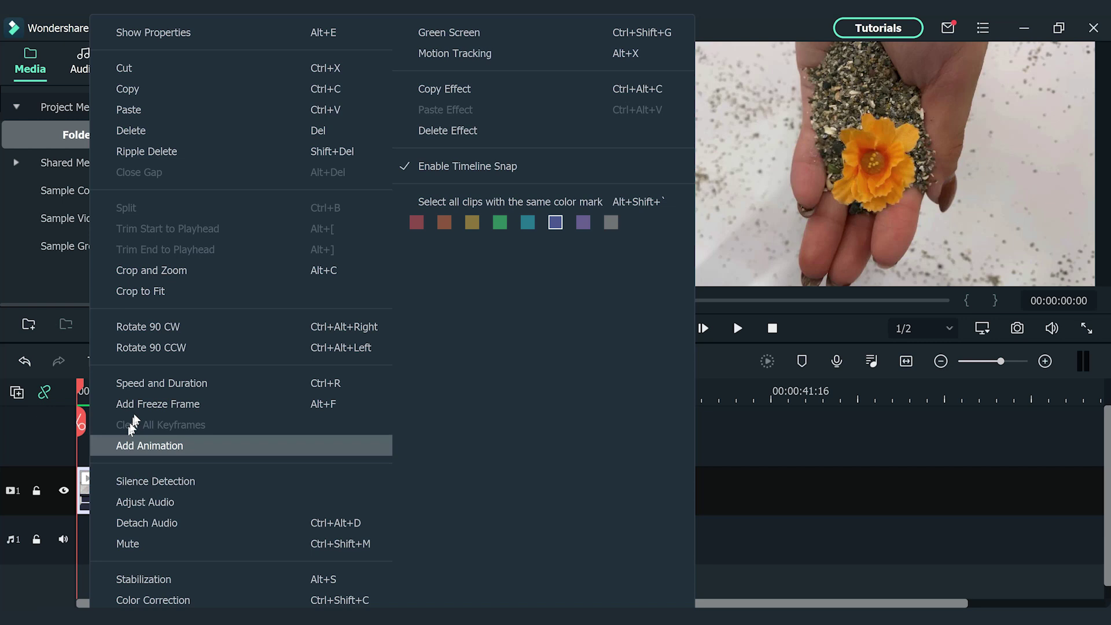
click(145, 382)
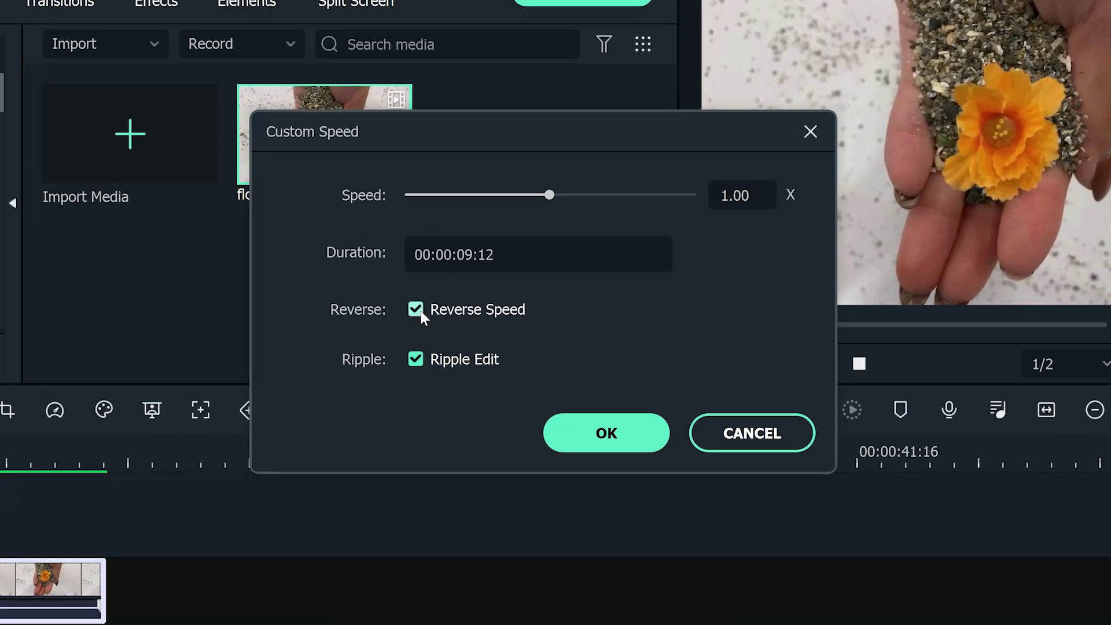
click(590, 448)
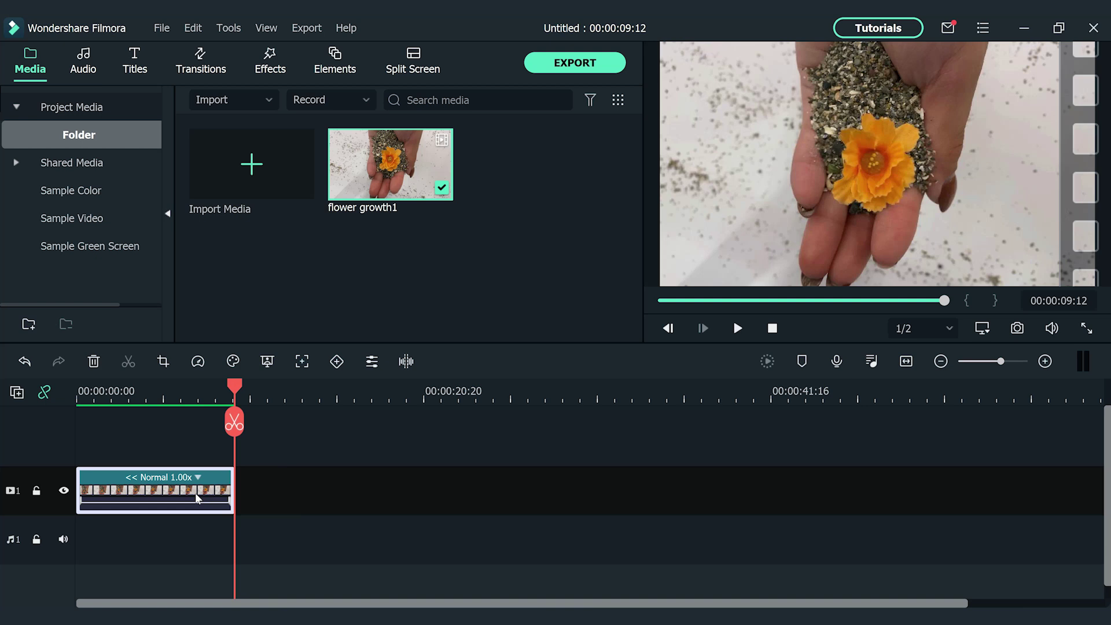
- Copy the flower clip and paste the duplicate onto video track 2
right_click(197, 498)
click(346, 90)
right_click(259, 480)
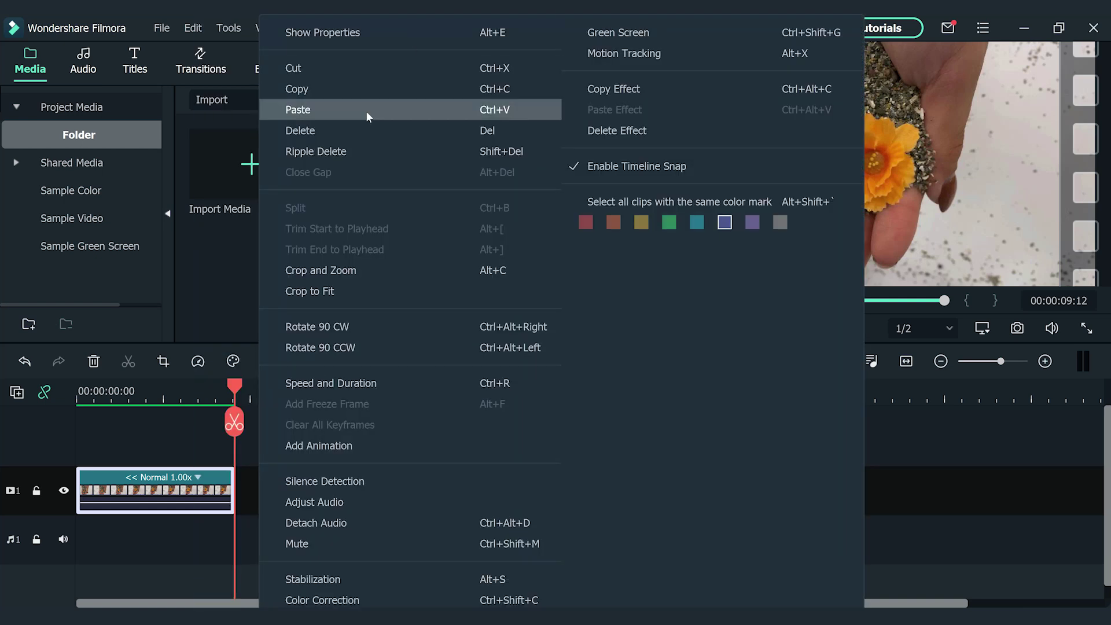
click(313, 112)
drag(258, 490, 95, 418)
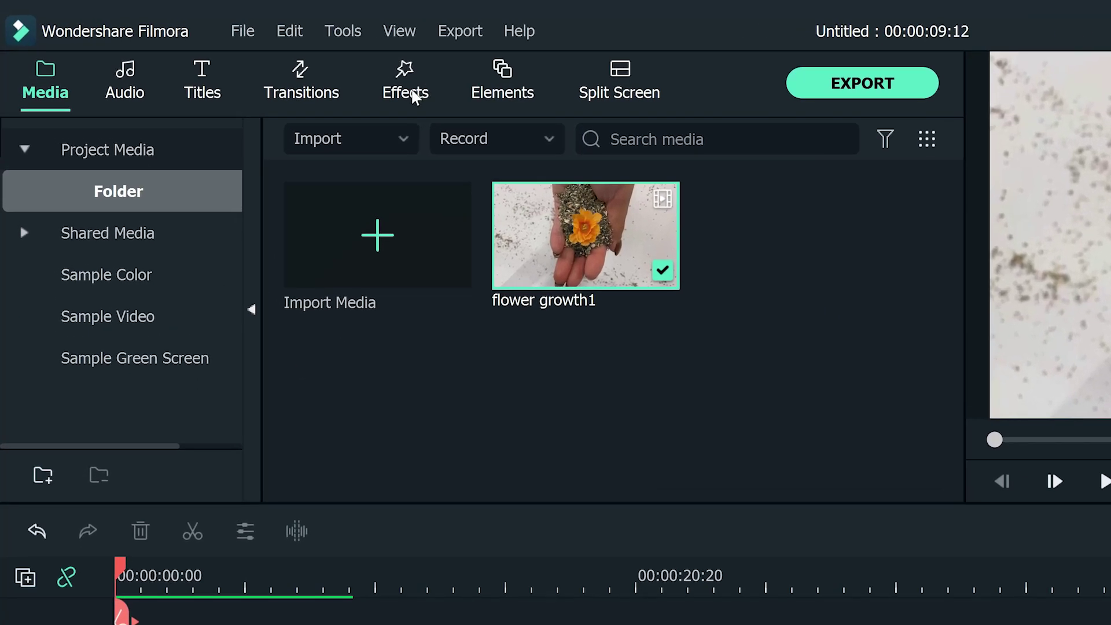
- Apply the Utility effect Image Mask to the track-2 copy and hide video track 1
click(410, 92)
drag(243, 200, 235, 312)
click(149, 362)
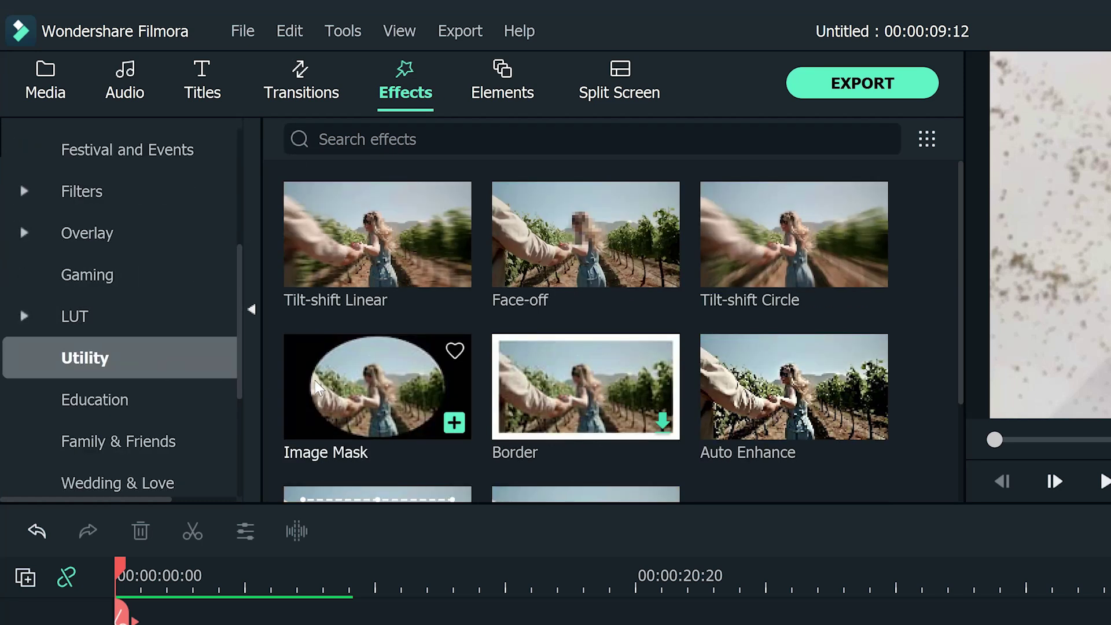
drag(205, 547, 184, 624)
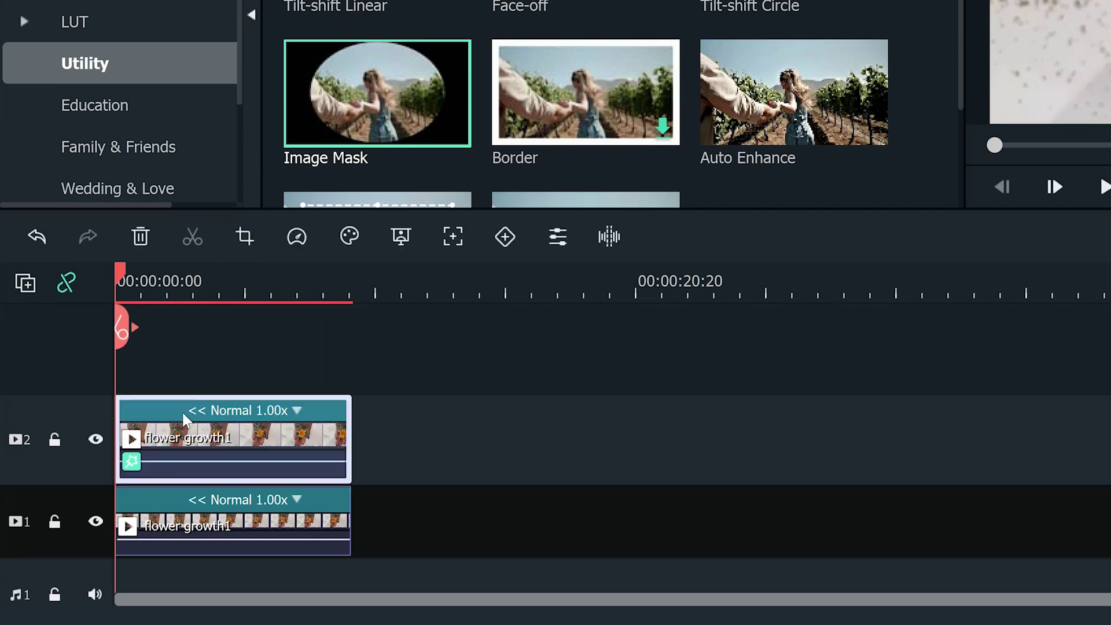
click(95, 521)
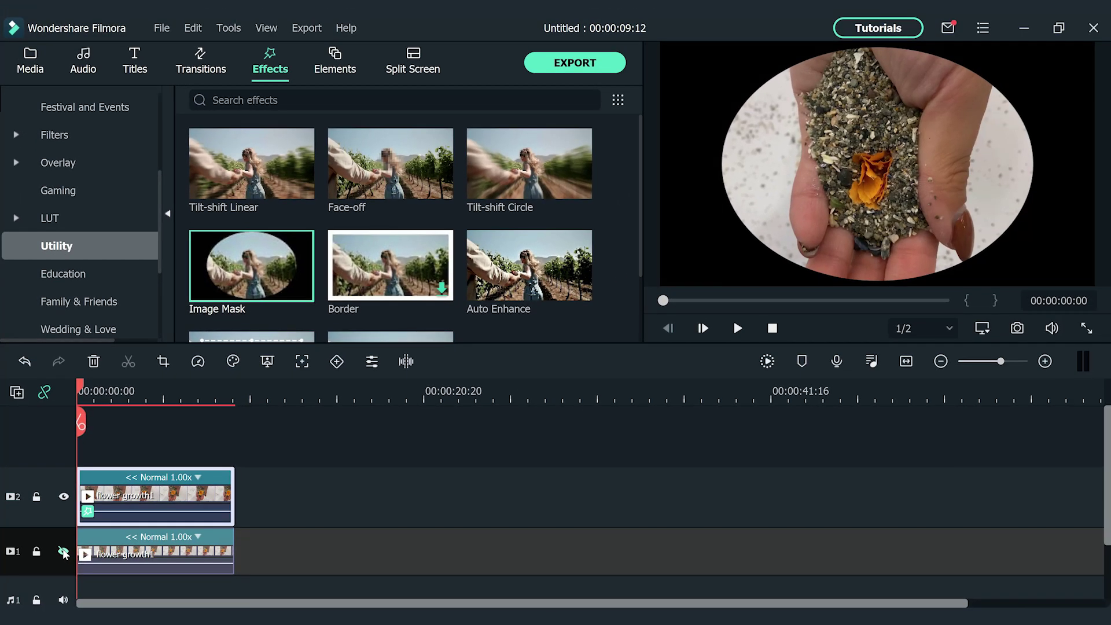
- Set the track-2 Image Mask to X -87, Y 197, Width 21, Height 38, Feather 100
double_click(110, 499)
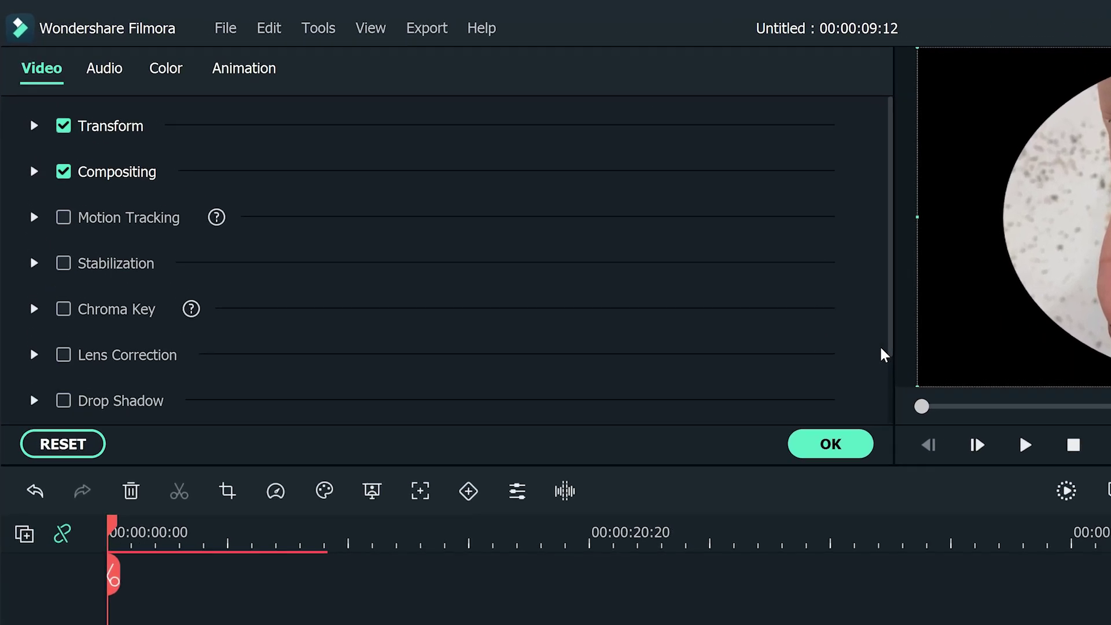
drag(640, 259, 647, 322)
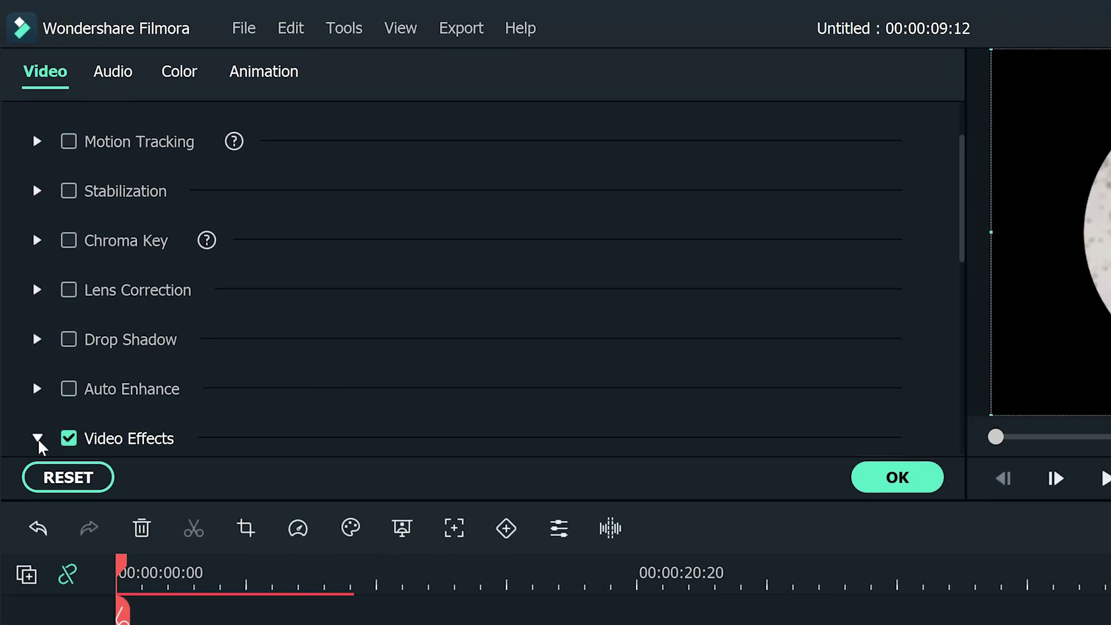
drag(963, 256, 962, 409)
scroll(890, 298, down, 5)
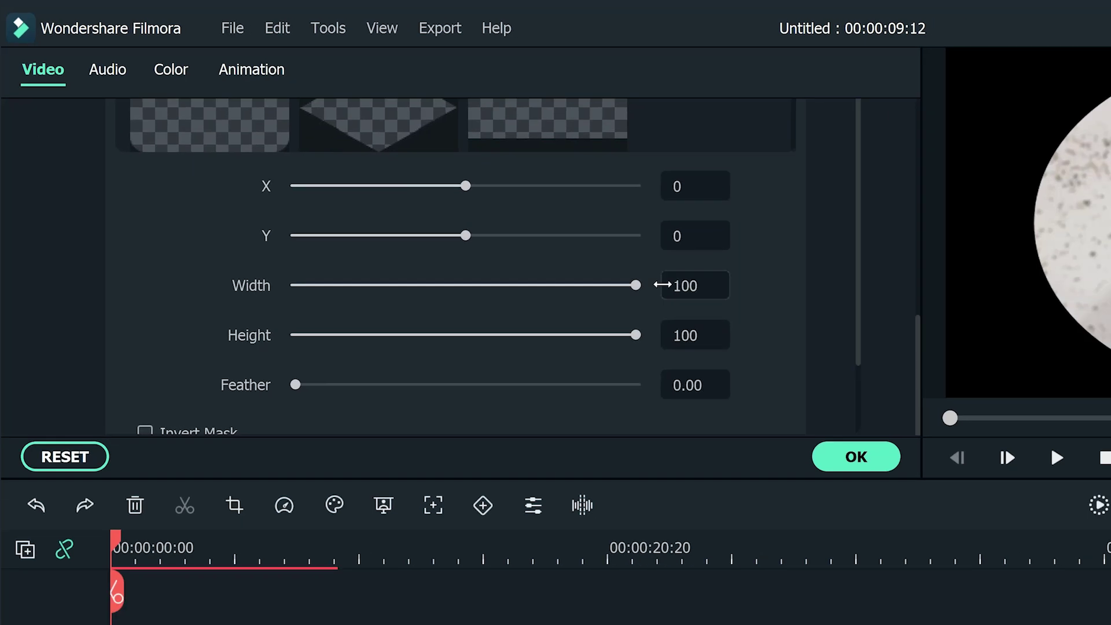
drag(635, 284, 414, 284)
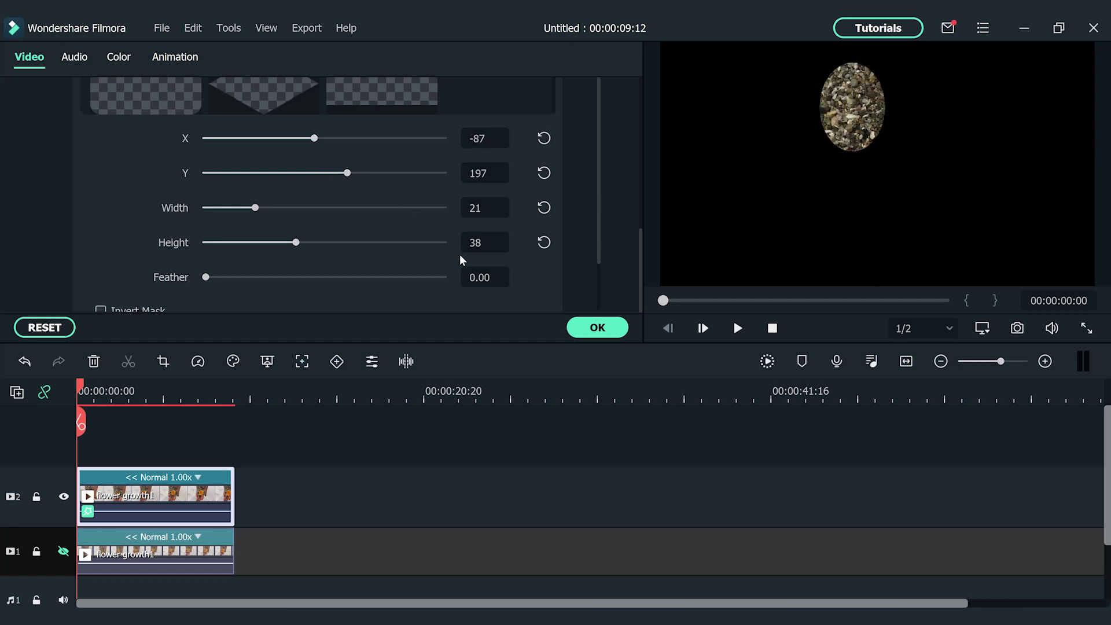
key(Return)
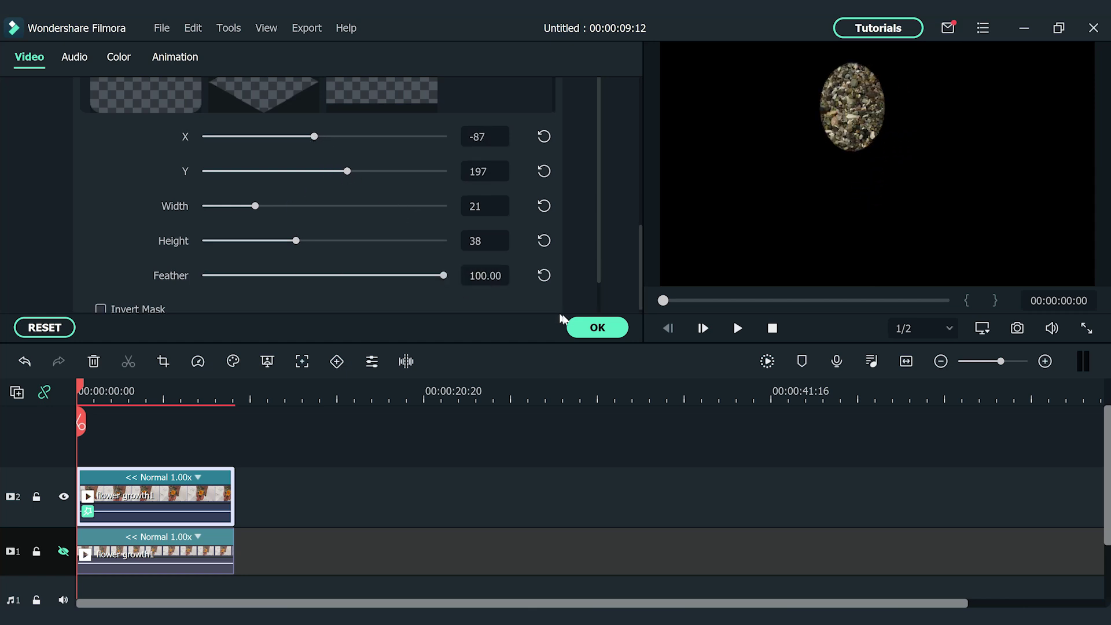
click(574, 327)
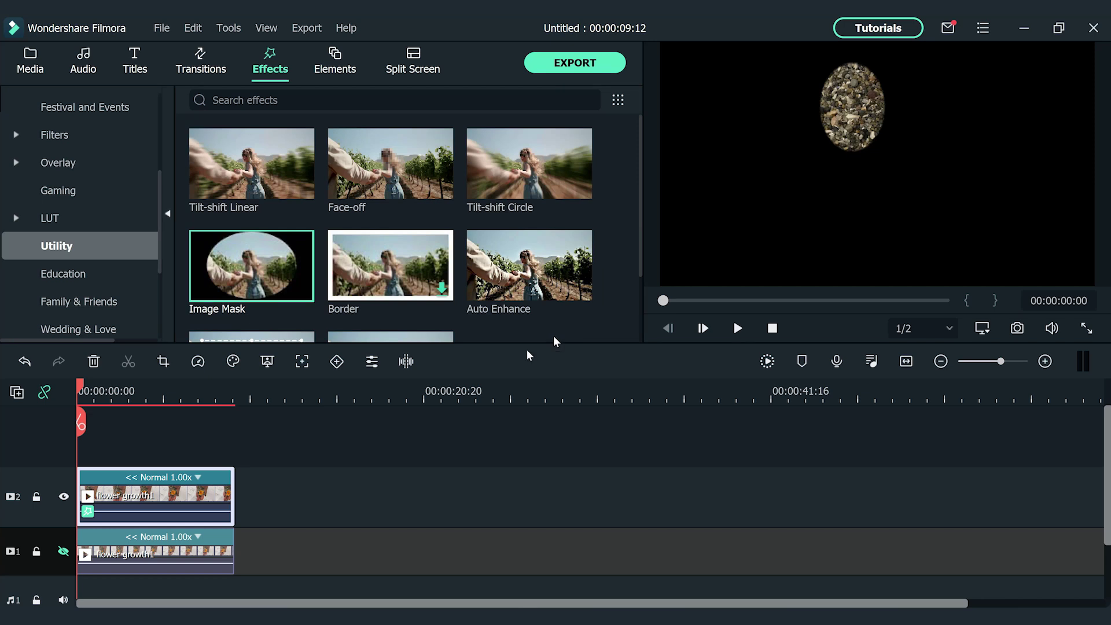
- Unhide track 1, move the sand overlay down-right, and trim it to end at 00:00:00:17
click(62, 552)
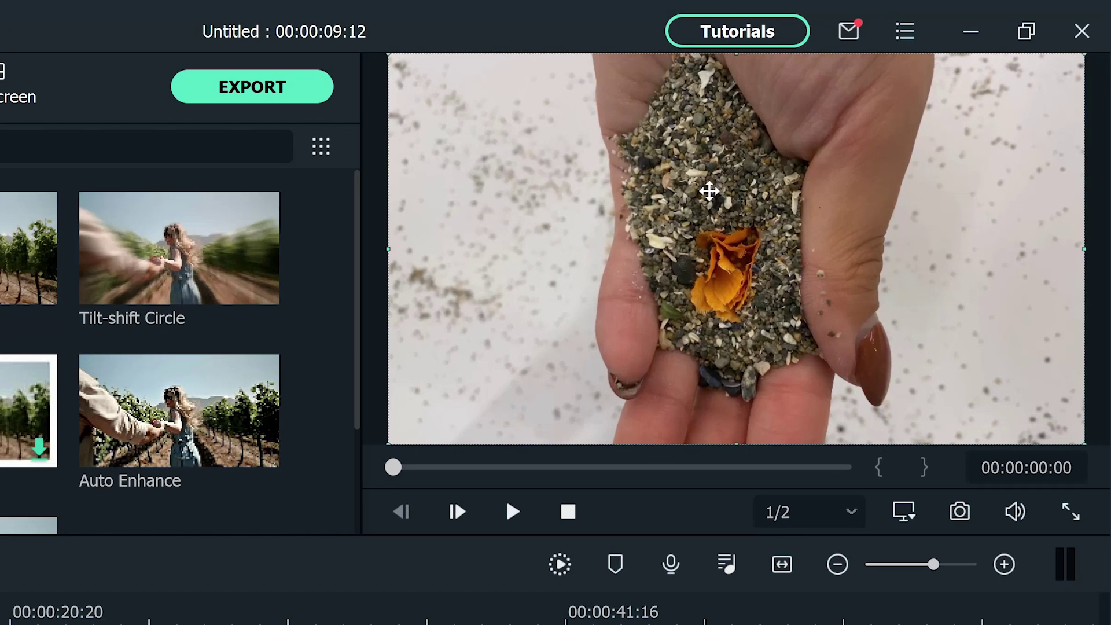
drag(861, 126, 869, 165)
drag(722, 251, 733, 293)
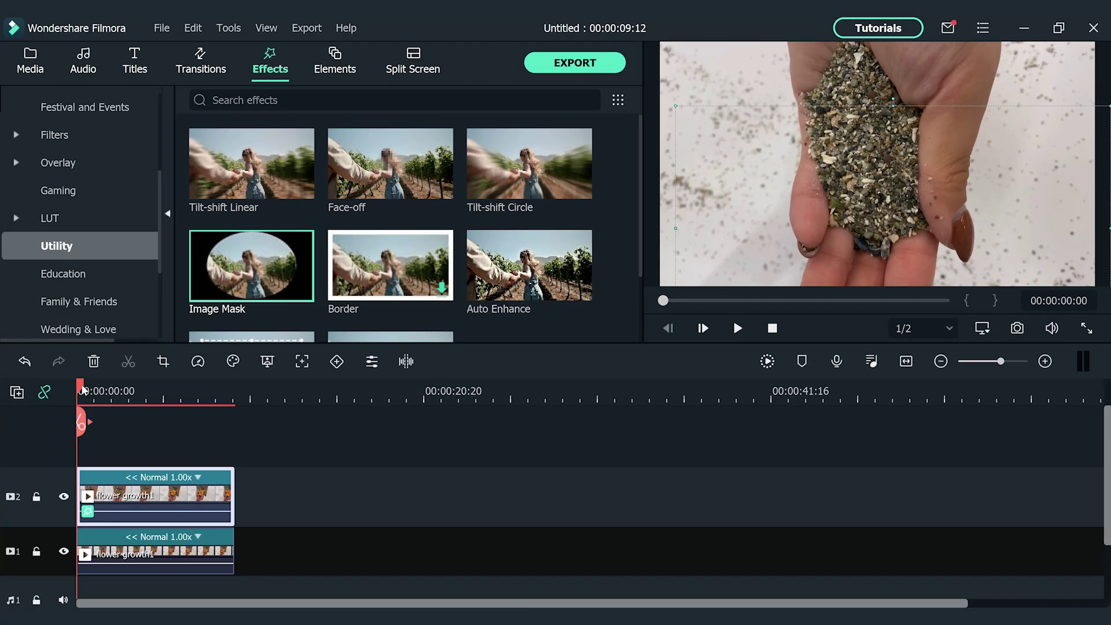
drag(84, 391, 90, 394)
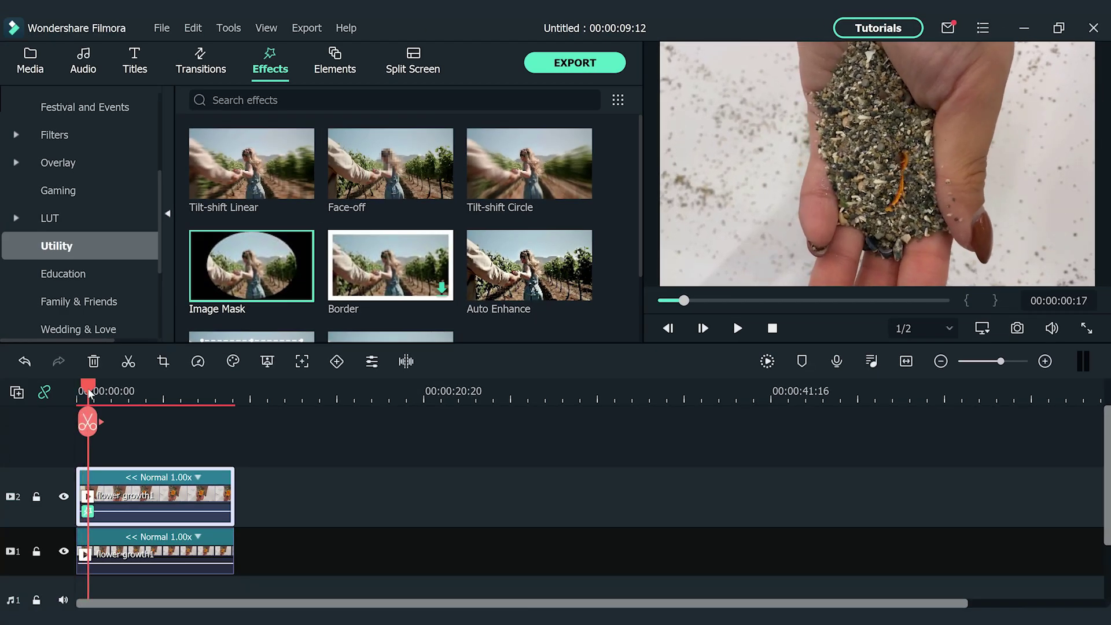
drag(233, 496, 90, 490)
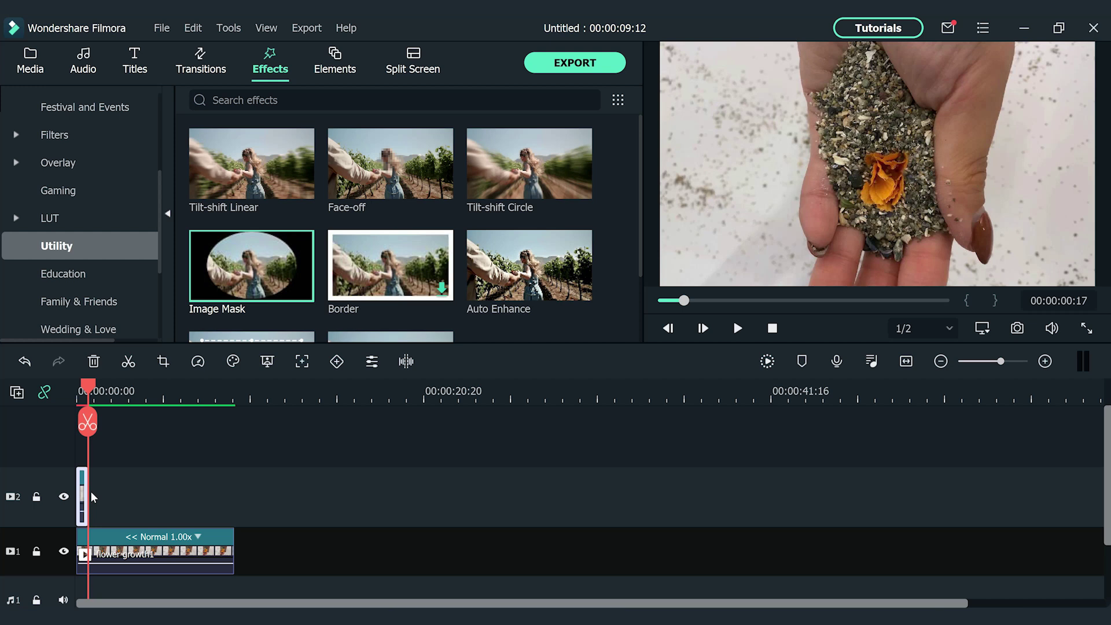
- Add the Basic Colour Distance transition to the overlay clip's end and preview the result
click(190, 63)
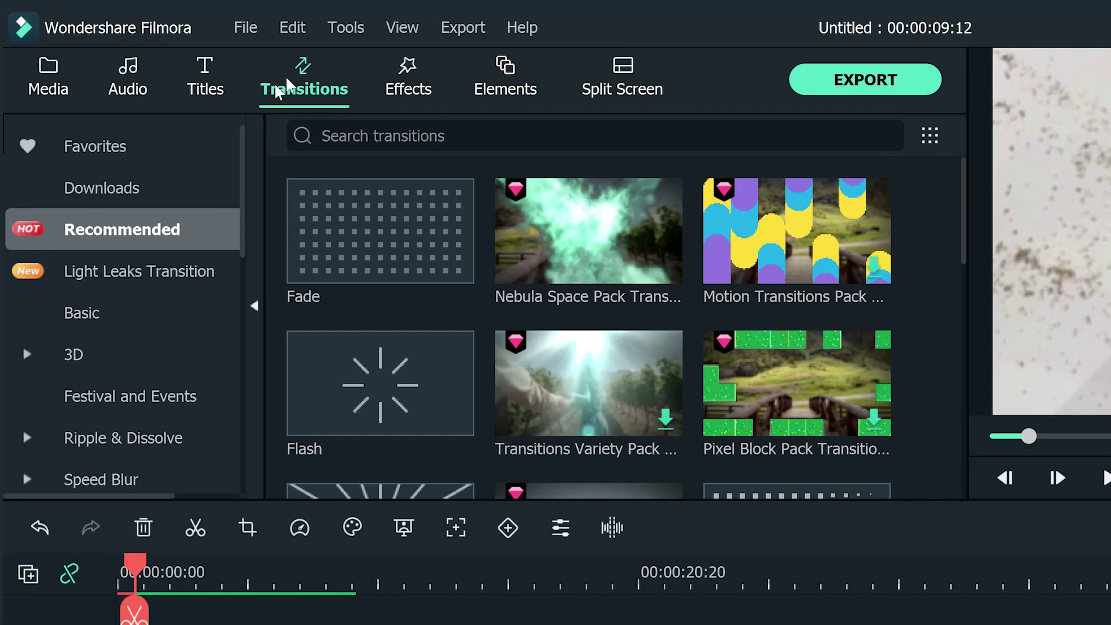
click(102, 315)
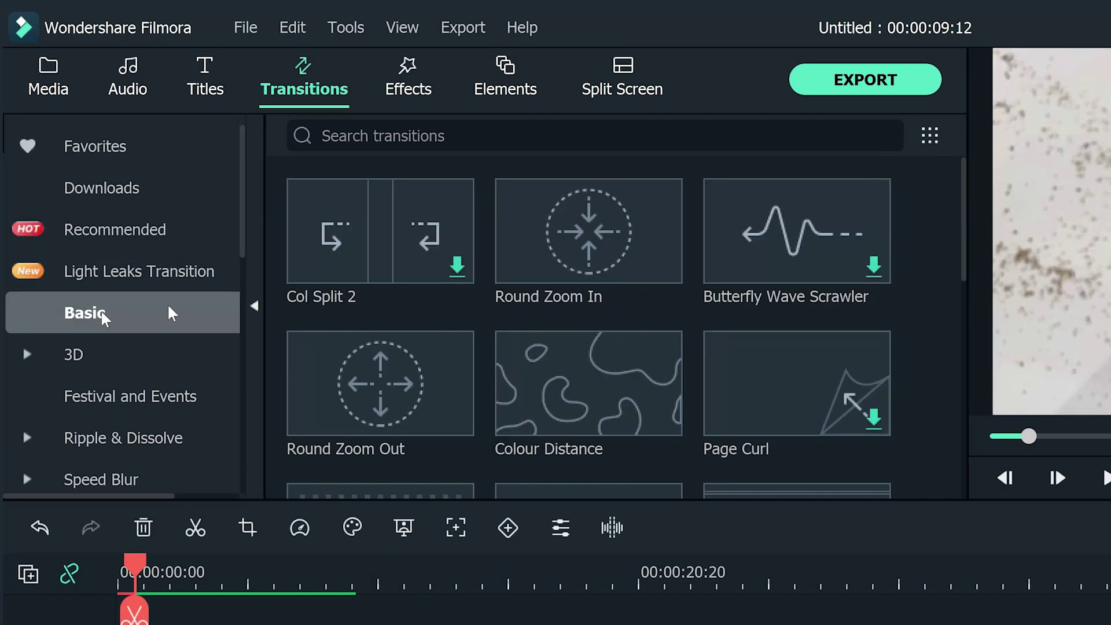
drag(532, 391, 130, 624)
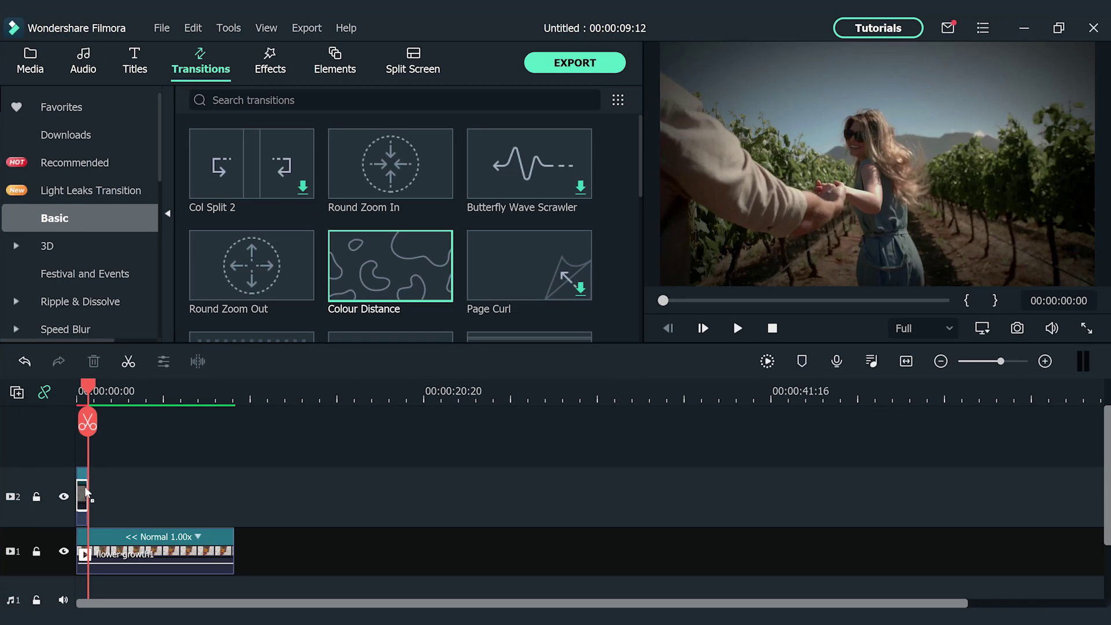
drag(85, 486, 84, 486)
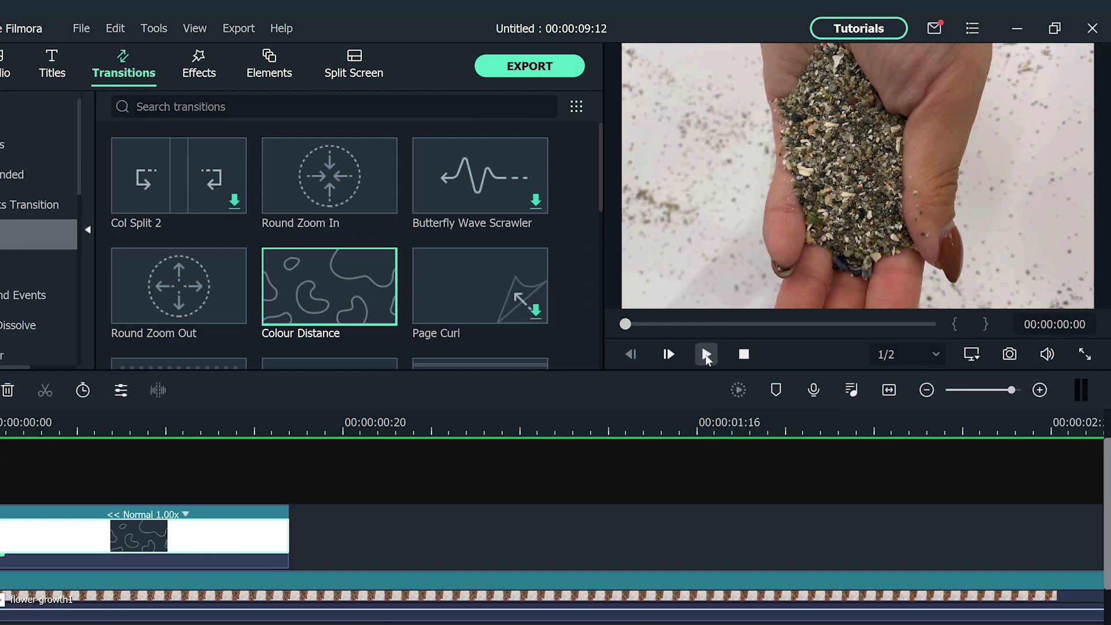
click(737, 328)
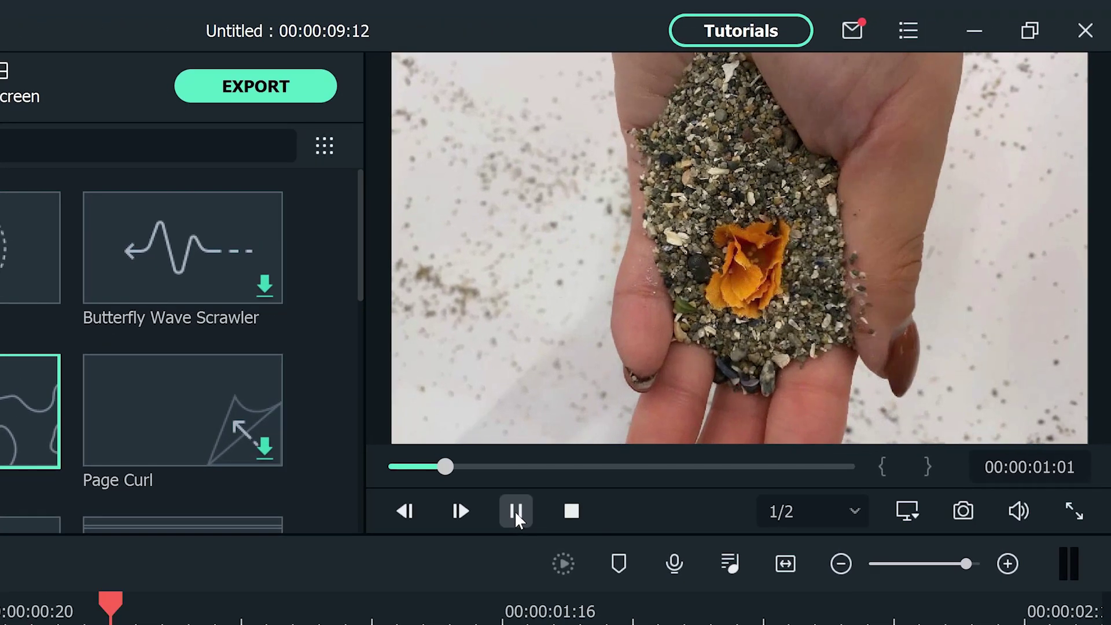
click(515, 510)
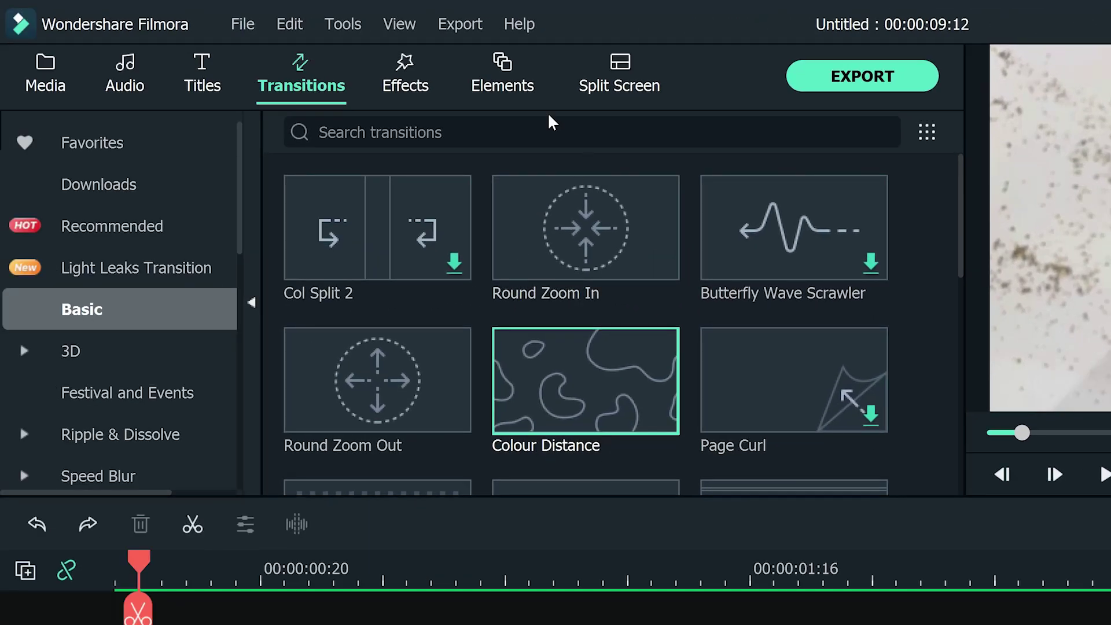
- Place Shockwave 12 from the Filmstock Shockwave Pack on a new track 3 at the start
click(508, 70)
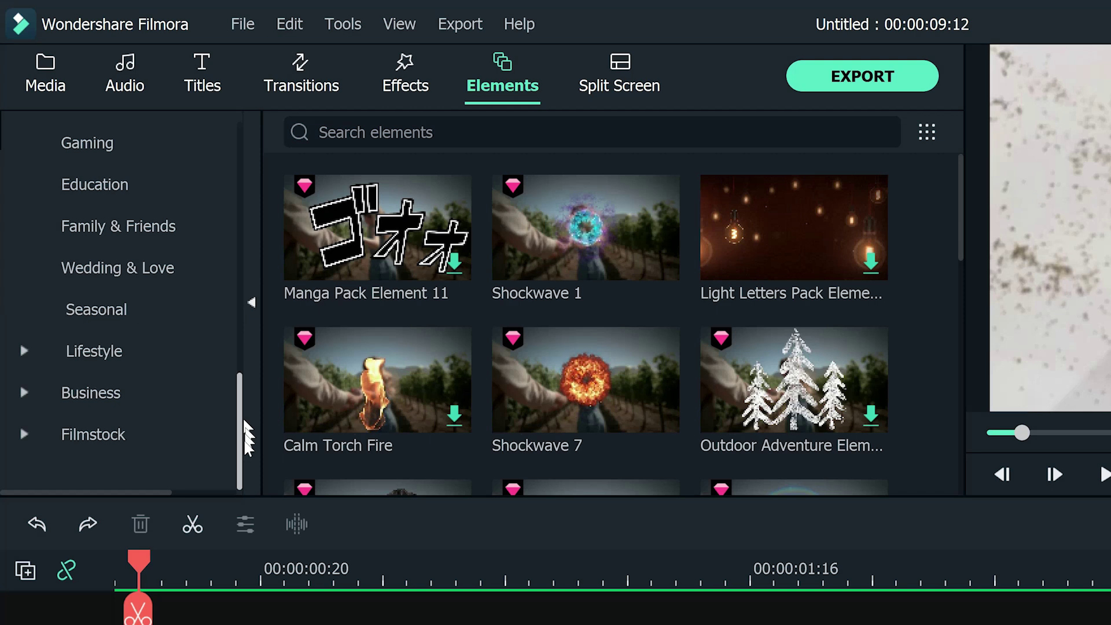
click(95, 443)
scroll(95, 443, down, 3)
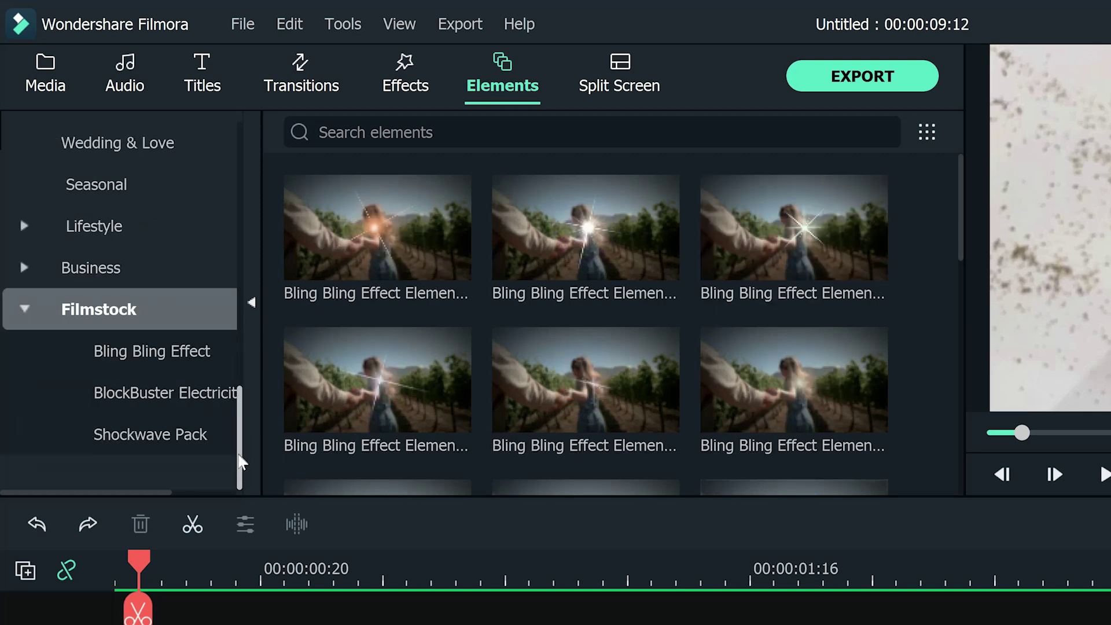
click(206, 443)
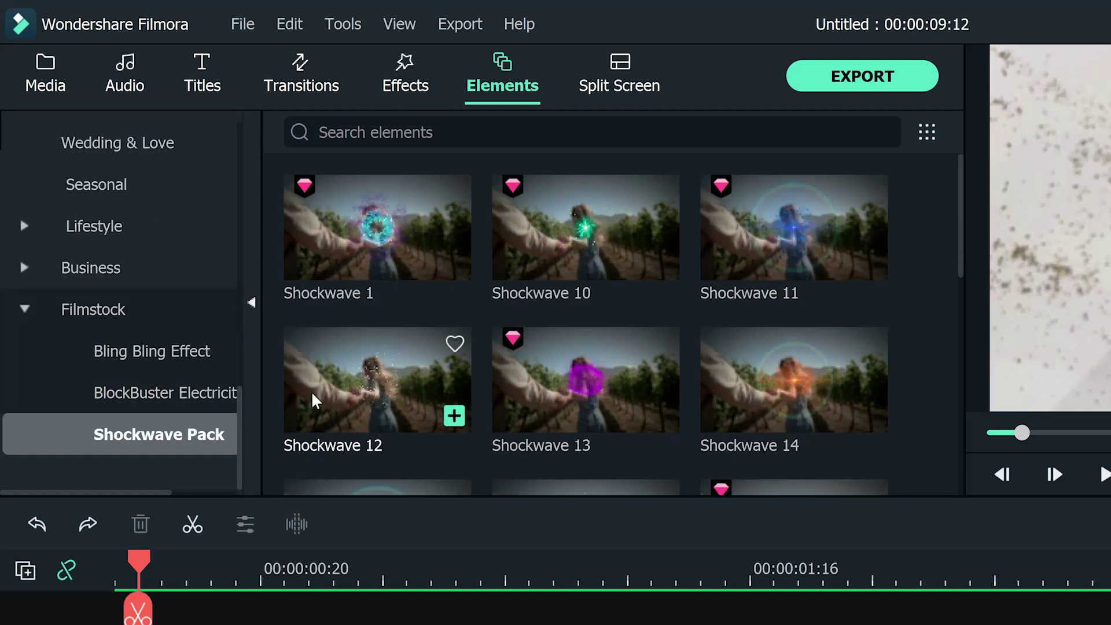
drag(311, 390, 159, 622)
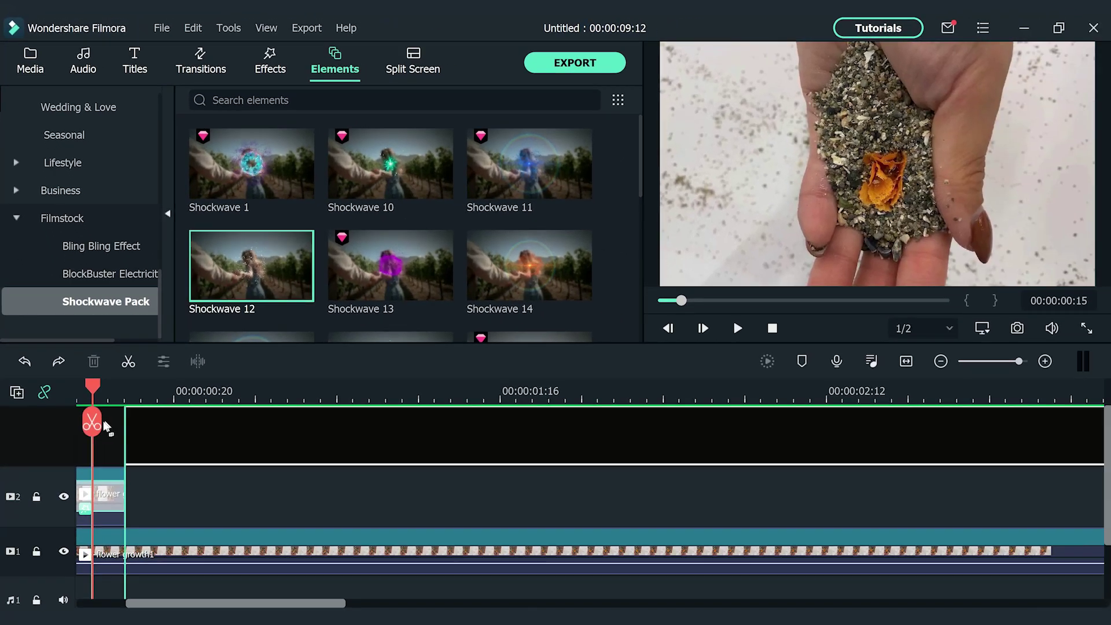
drag(80, 443, 64, 439)
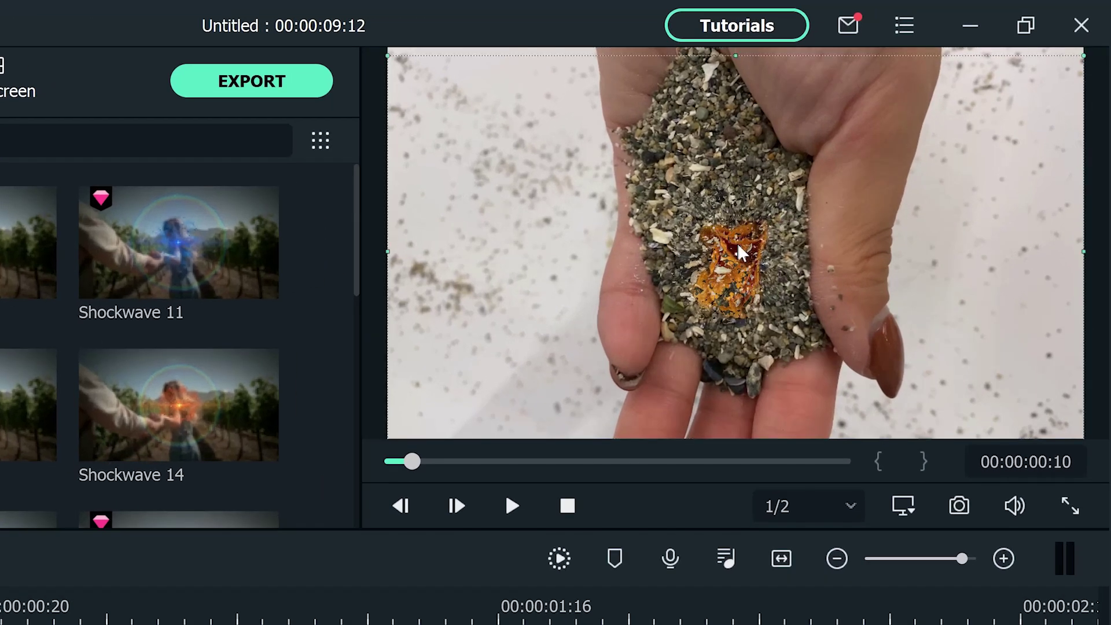
click(868, 171)
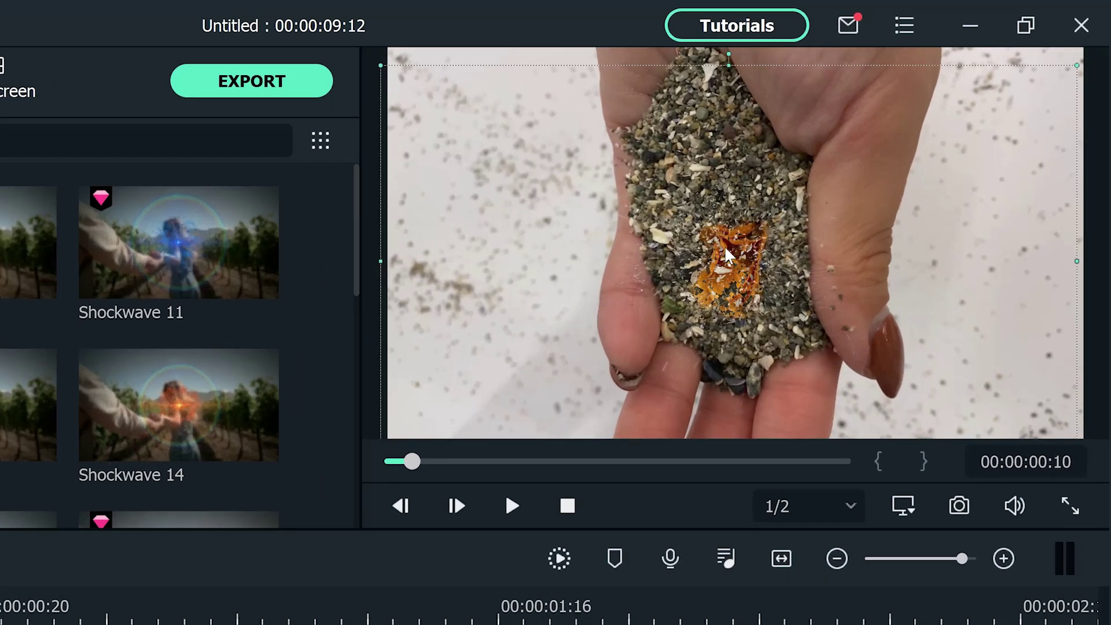